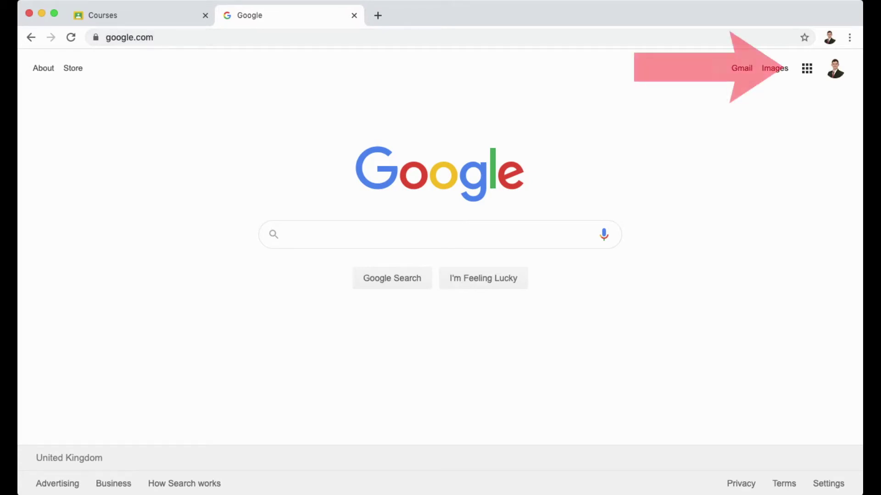
- Open Google Classroom from the Google home page and look over the class cards for work that is due
left_click(807, 69)
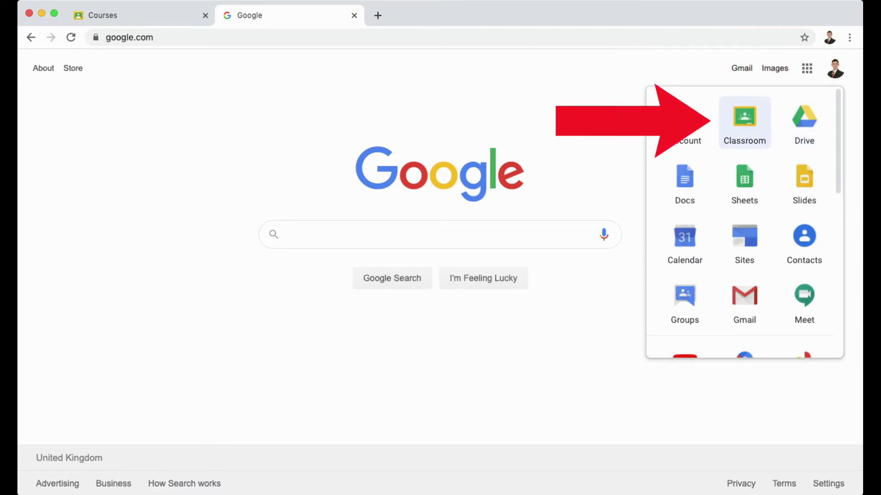
left_click(744, 121)
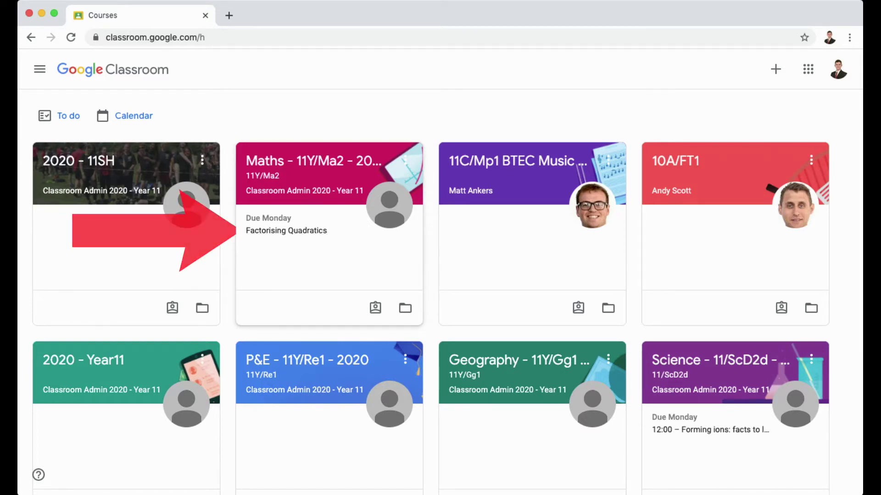
scroll(716, 330, "down", 2)
scroll(715, 331, "down", 2)
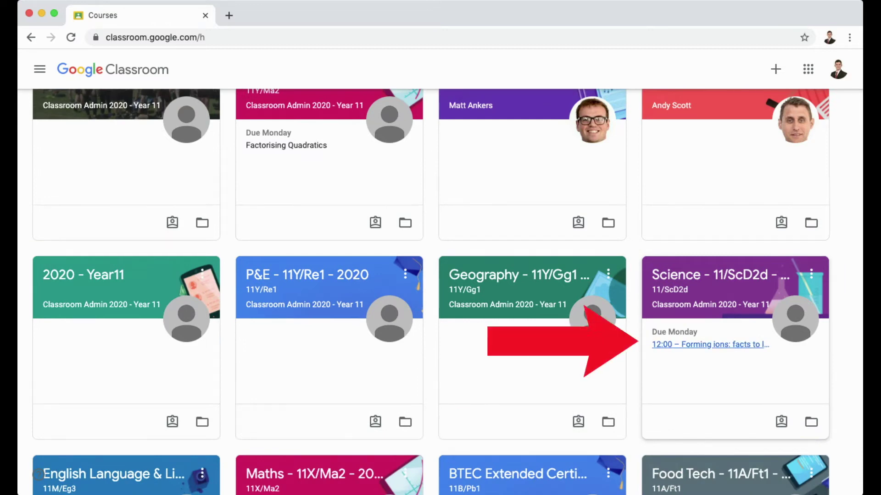
scroll(711, 344, "up", 4)
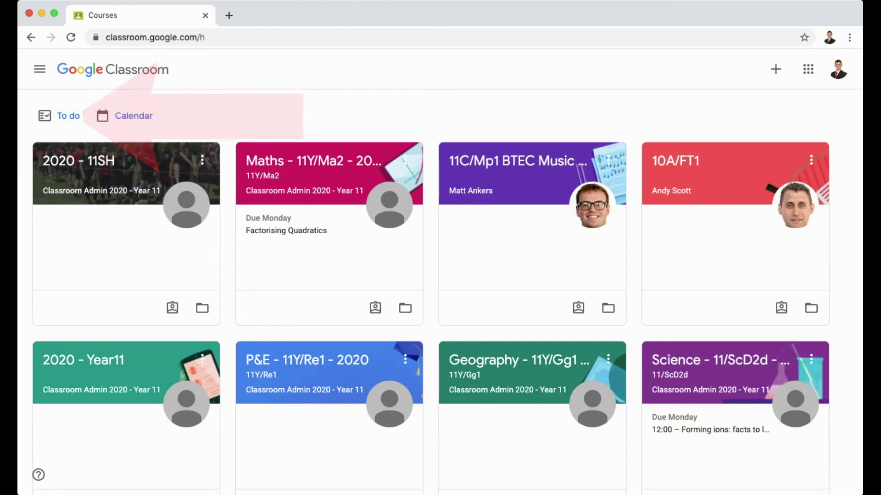
- Open the To do list of work assigned across all enrolled classes
left_click(40, 69)
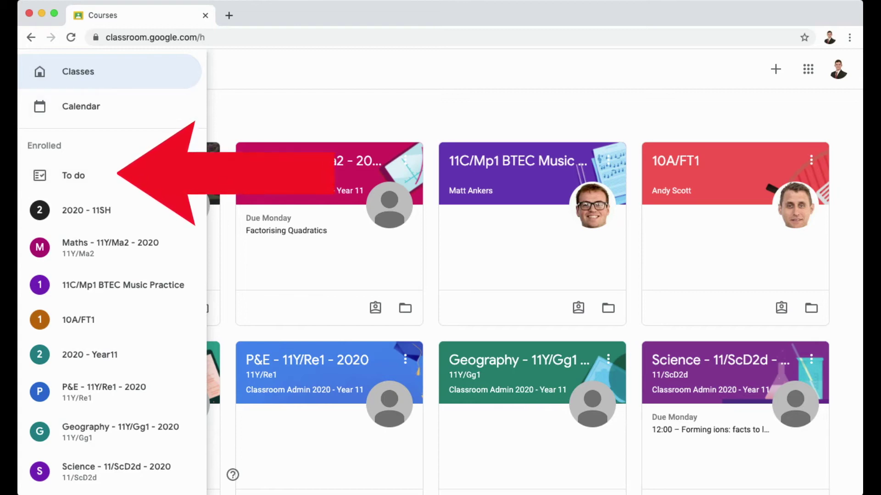
key("Escape")
left_click(58, 116)
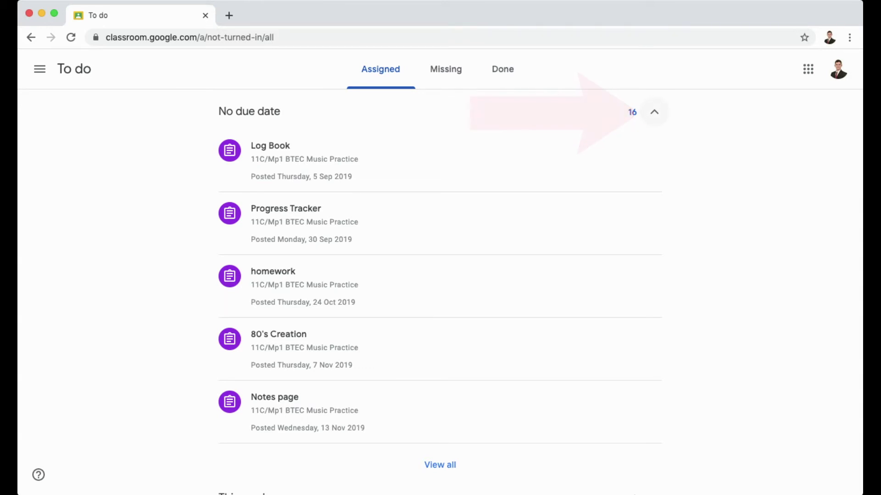
- Collapse the No due date group and expand the Next week and Later groups of assignments
left_click(654, 112)
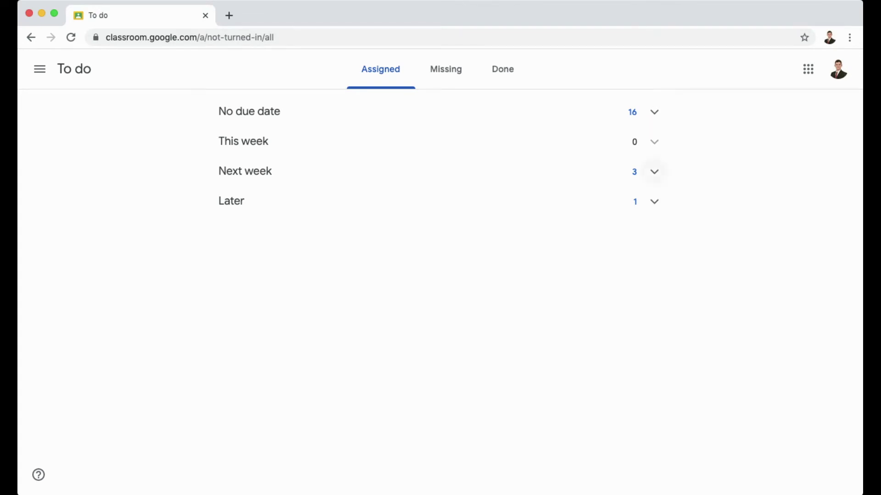
left_click(654, 172)
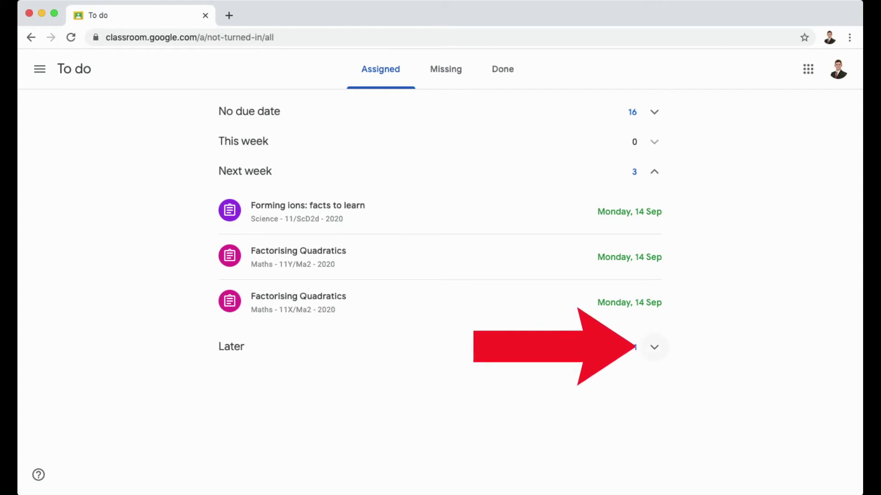
left_click(654, 347)
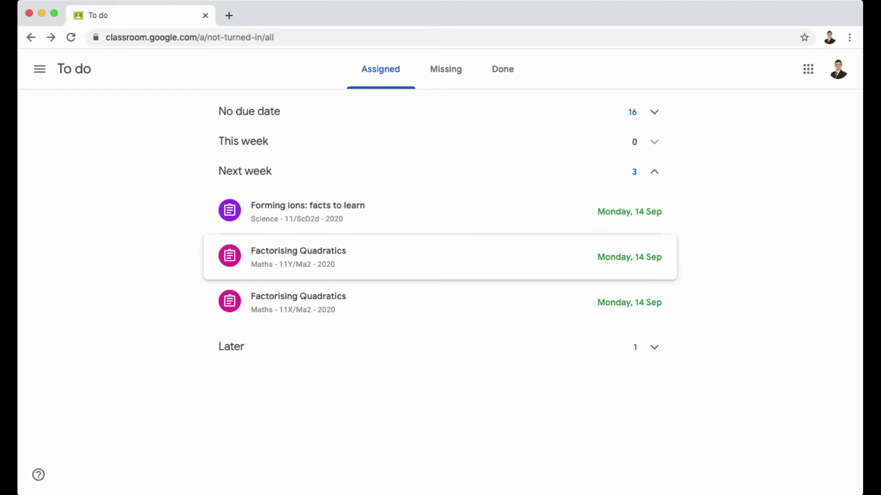
- Mark the Maths 11Y/Ma2 assignment Factorising Quadratics as done without attached work and return to the To do list
left_click(413, 257)
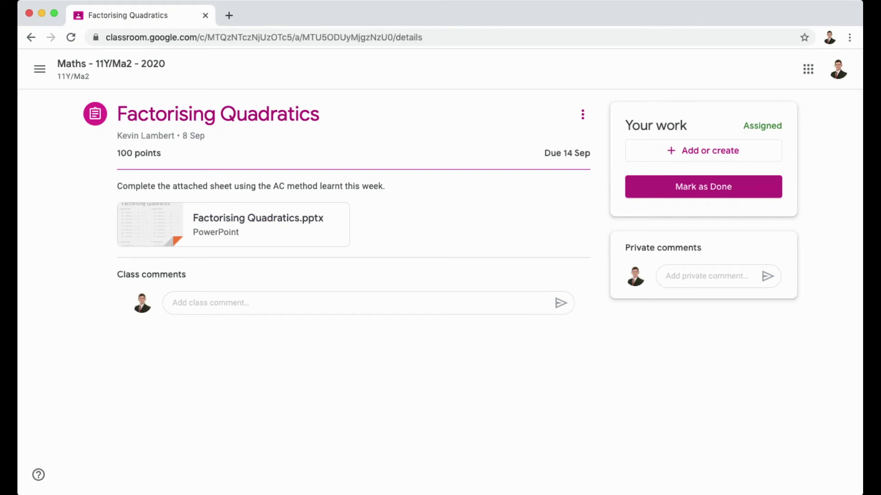
left_click(703, 187)
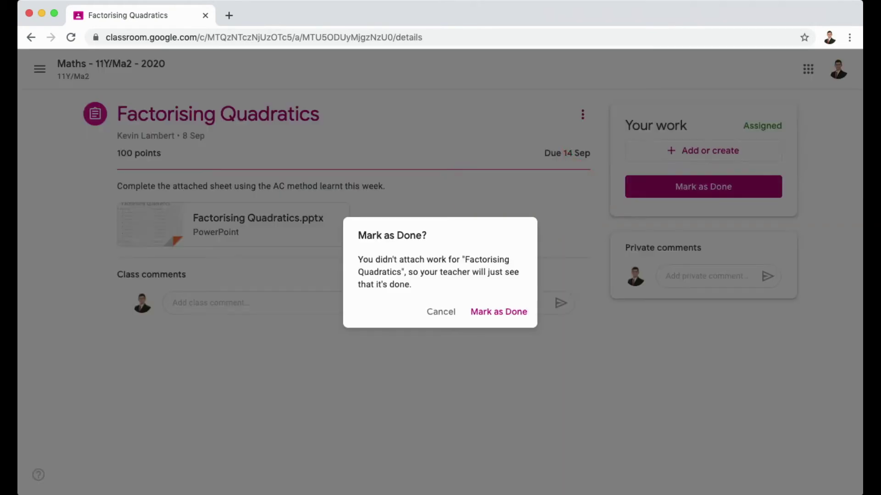
left_click(498, 312)
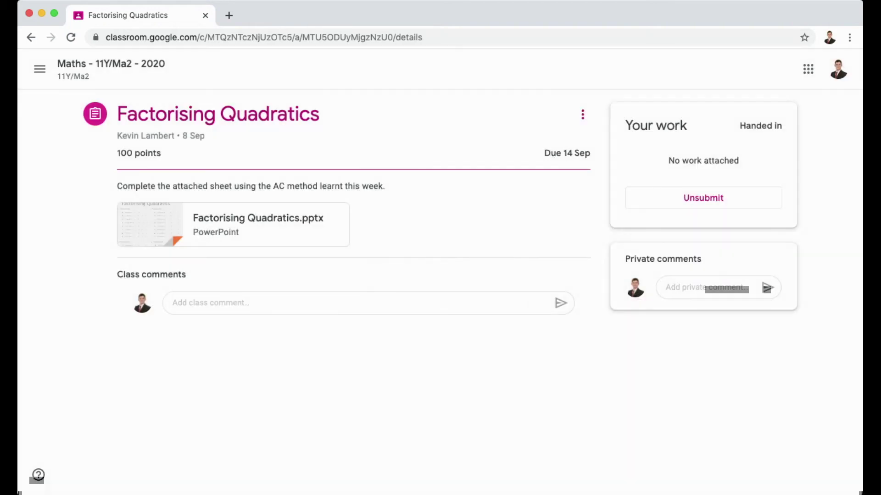
left_click(40, 69)
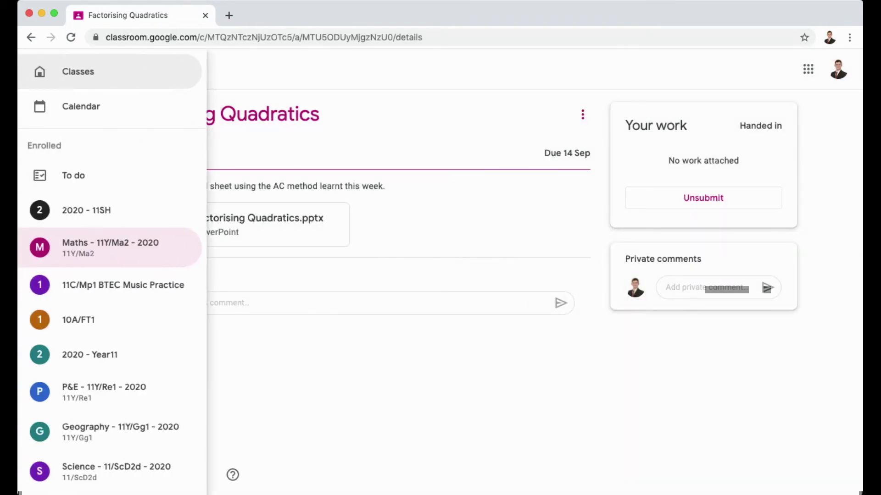
left_click(73, 175)
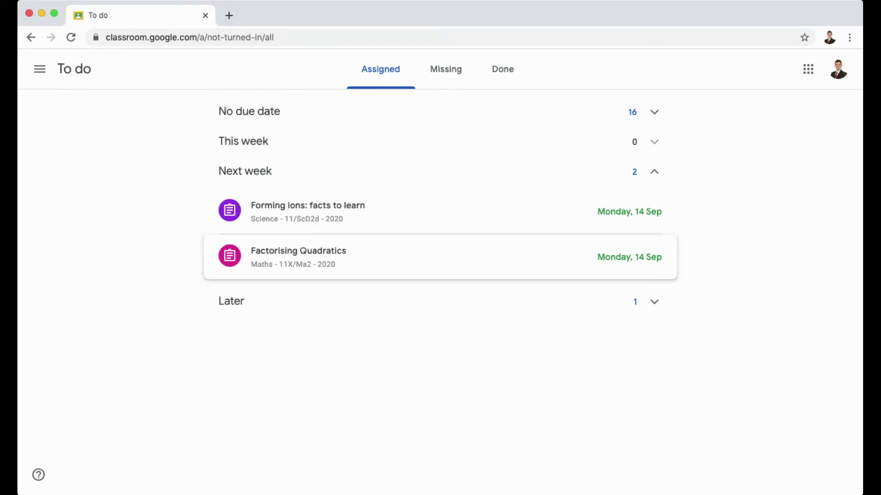
- Mark the Science assignment "Forming ions: facts to learn" as done without attached work and return to the To do list
left_click(307, 212)
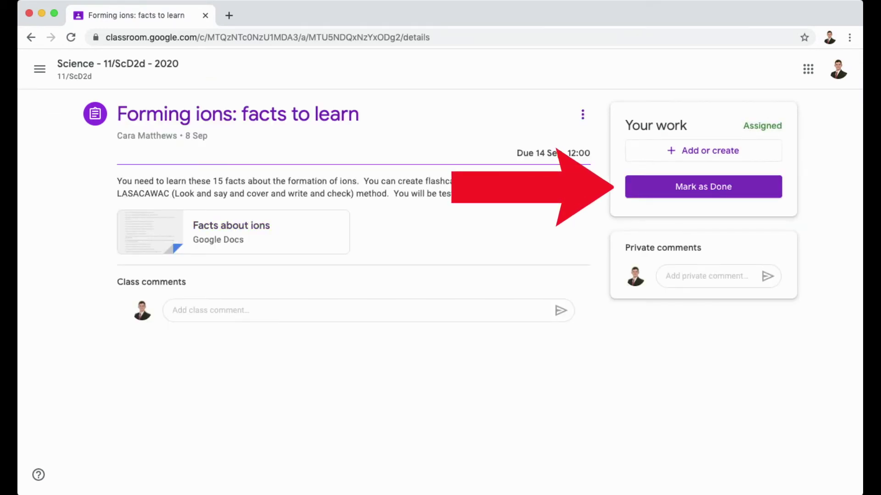
left_click(703, 186)
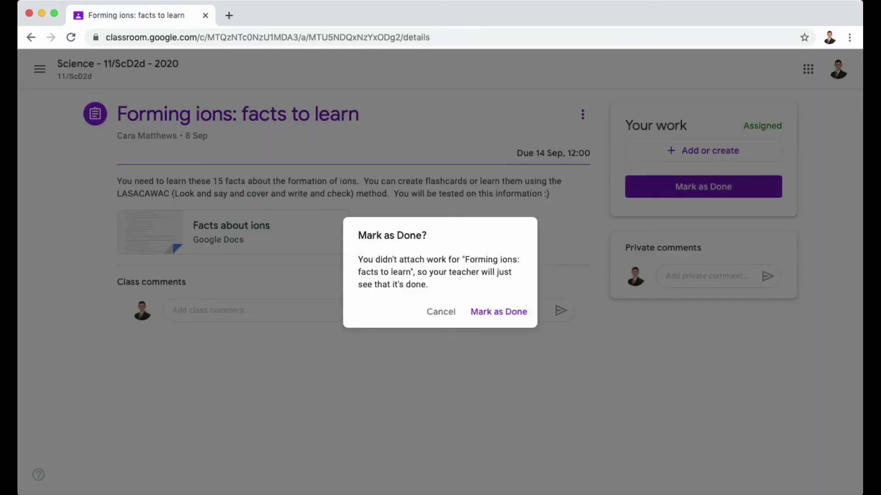
left_click(497, 311)
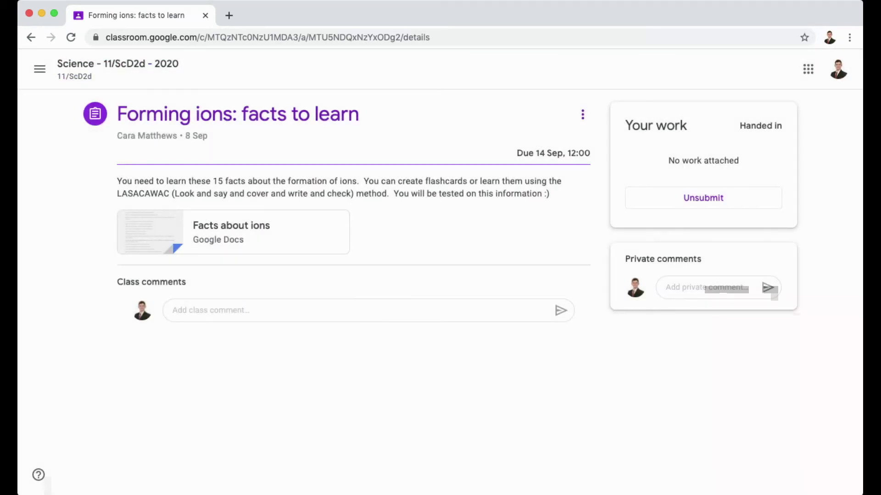
left_click(40, 70)
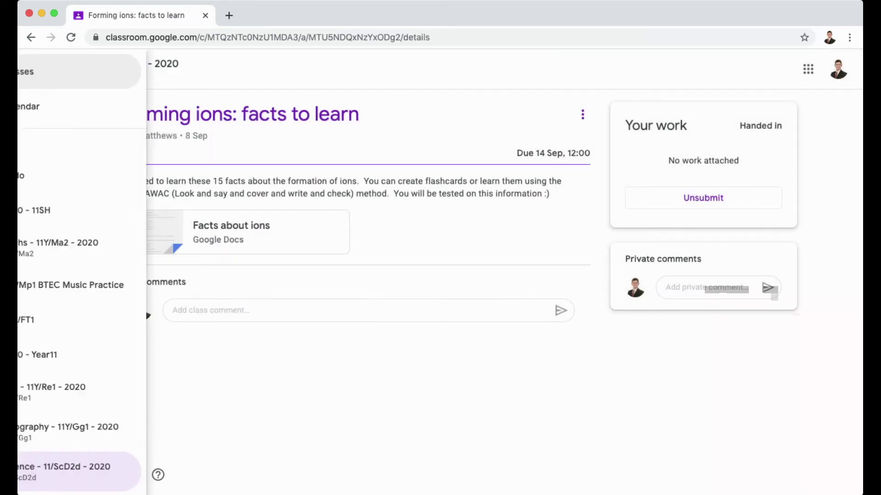
left_click(76, 176)
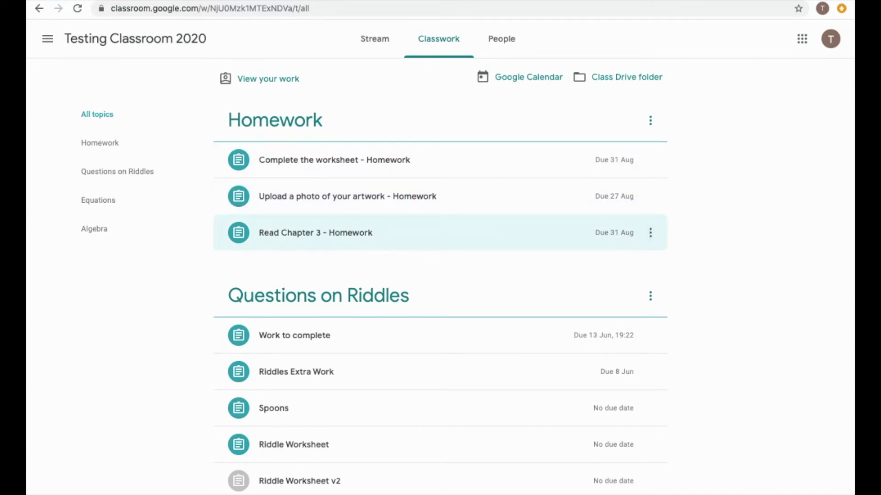
- Mark "Read Chapter 3 - Homework" in Testing Classroom 2020 as done and return to the class's classwork list
left_click(315, 234)
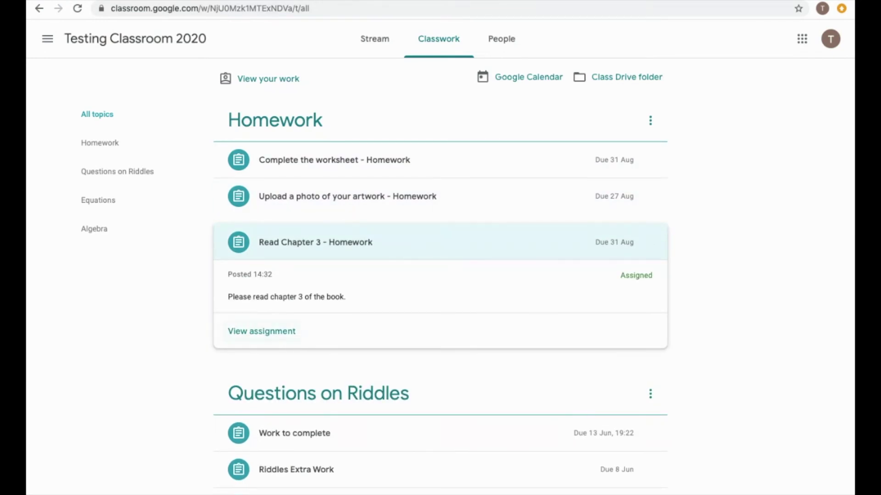
left_click(262, 331)
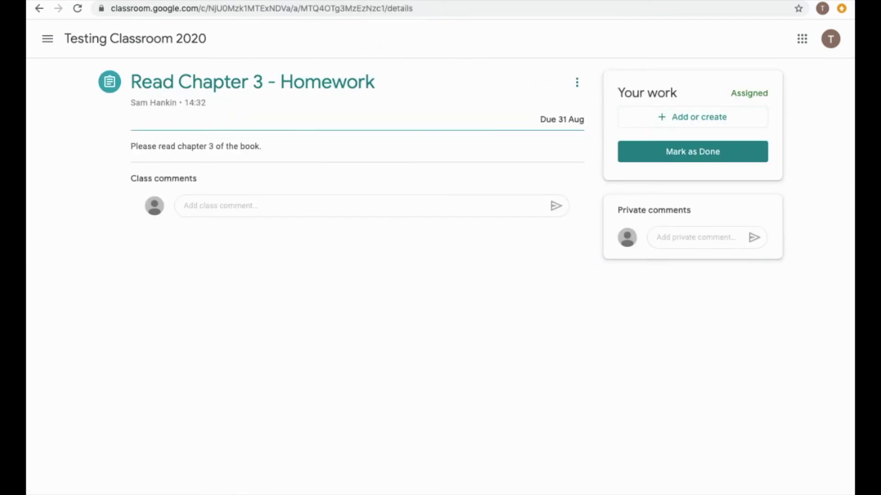
left_click(702, 152)
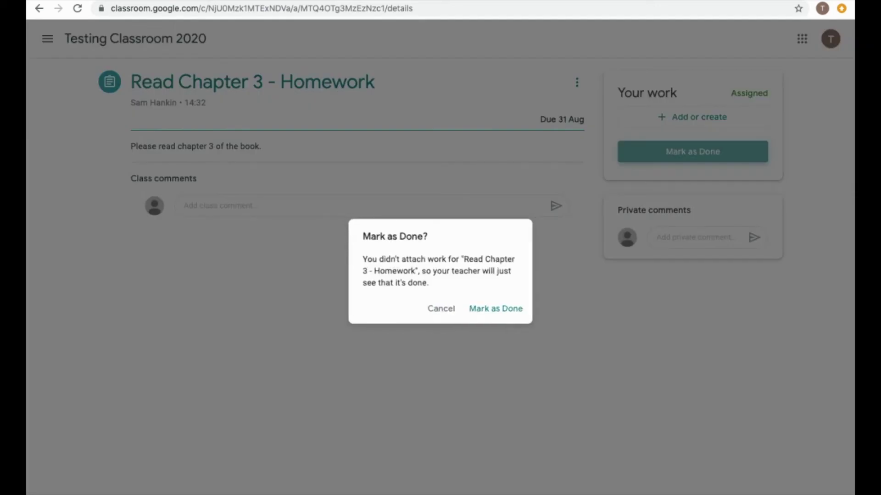
left_click(496, 310)
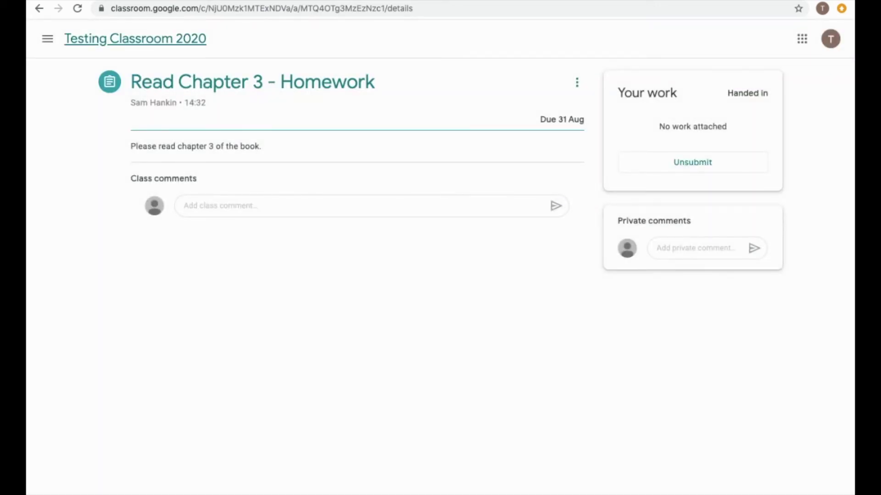
left_click(136, 39)
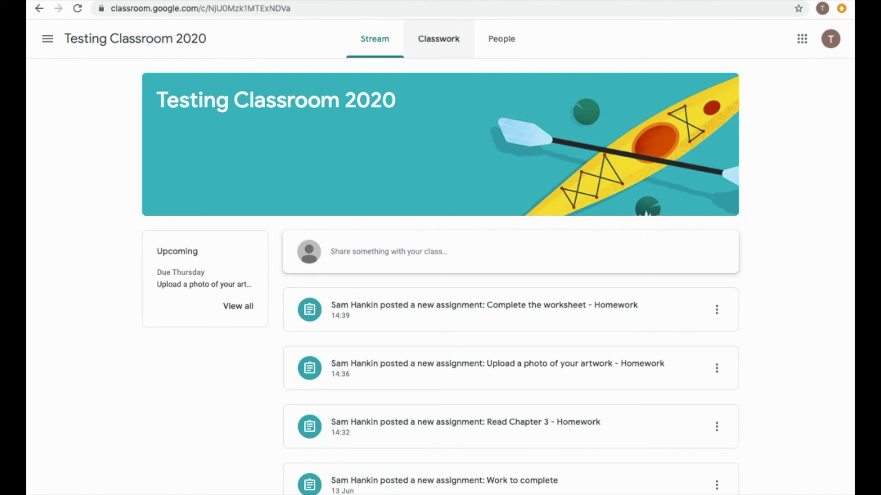
left_click(439, 39)
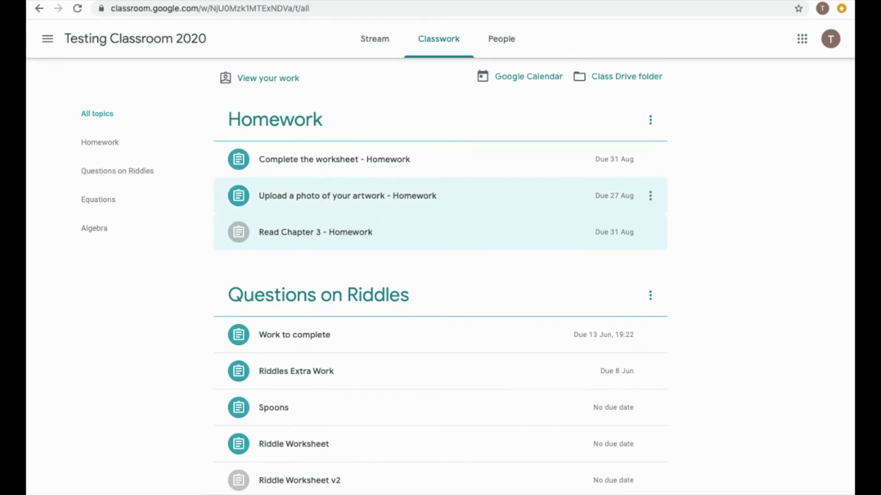
- Open "Upload a photo of your artwork - Homework" and attach the 12-drawing-duck image through Google Drive
left_click(347, 197)
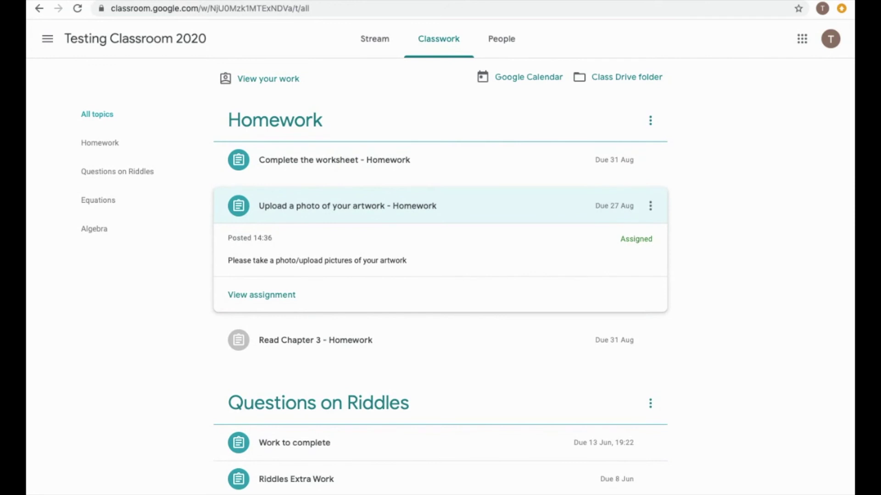
scroll(440, 202, "down", 1)
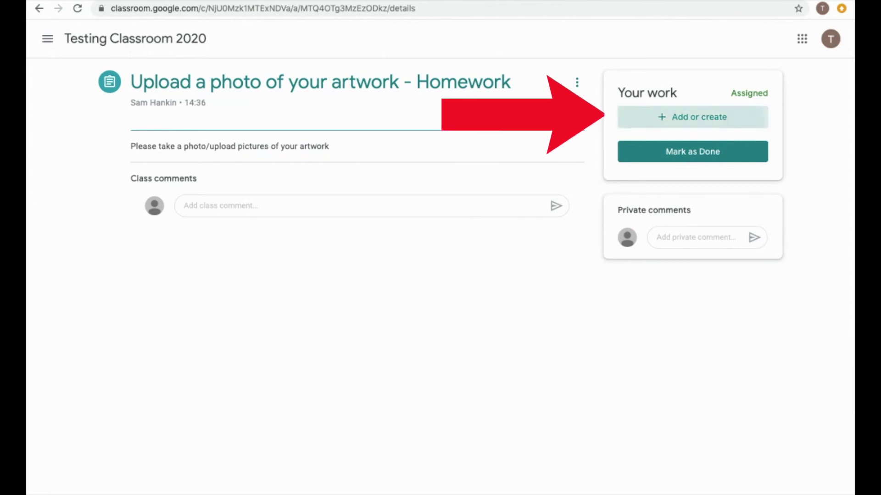
left_click(693, 117)
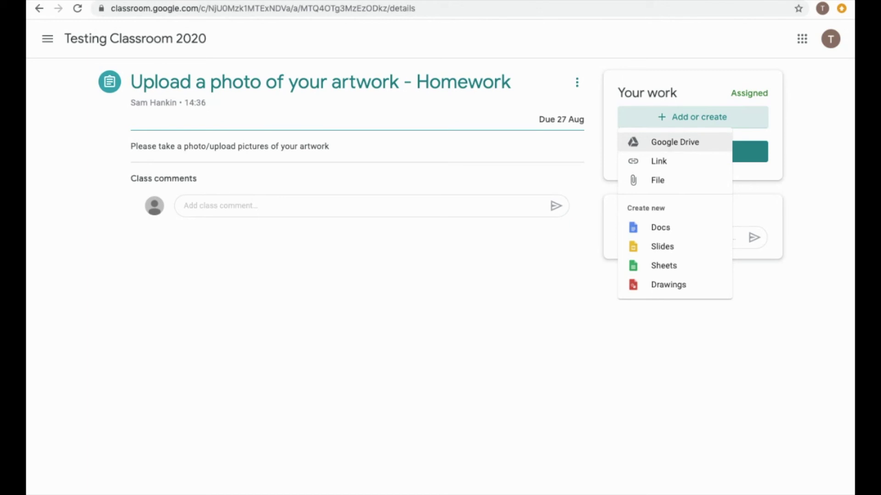
key("Return")
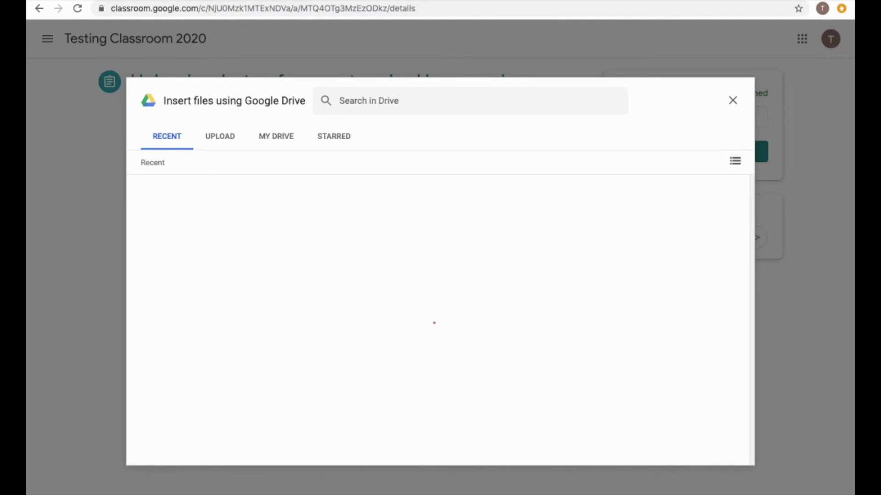
key("Return")
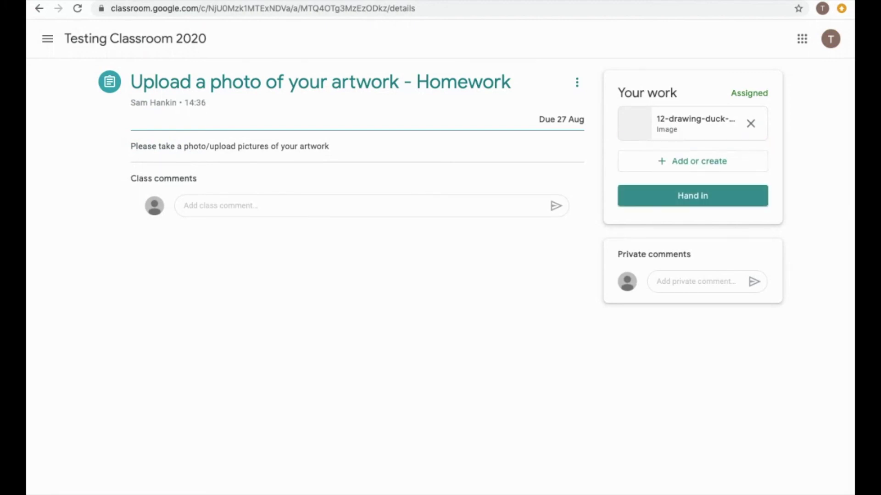
- Hand in the artwork homework with its attached duck drawing and return to the class's classwork list
left_click(693, 195)
left_click(583, 314)
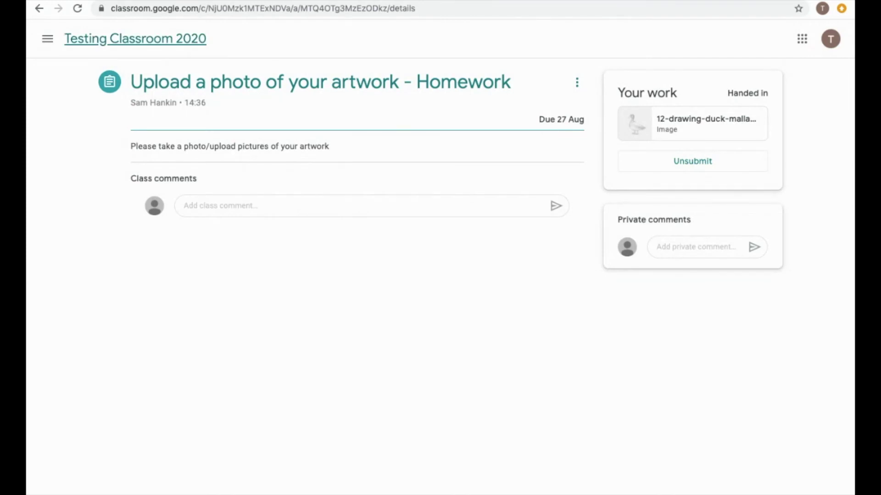
left_click(135, 39)
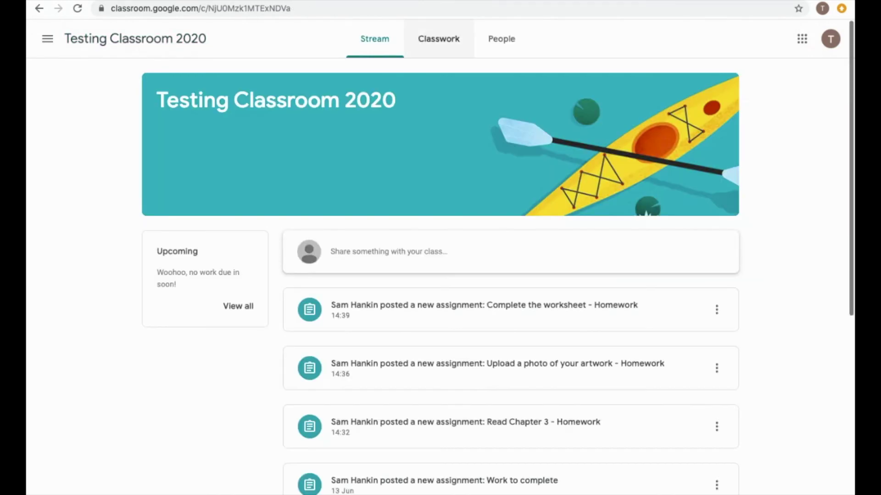
left_click(439, 39)
left_click(395, 205)
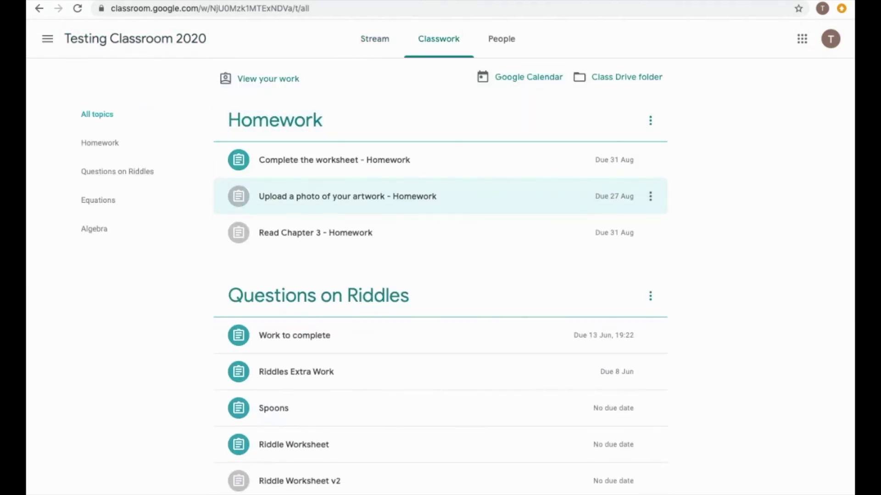
- Hand in the attached Riddle Worksheet for "Complete the worksheet - Homework" and return to the classwork list with that assignment collapsed
left_click(367, 160)
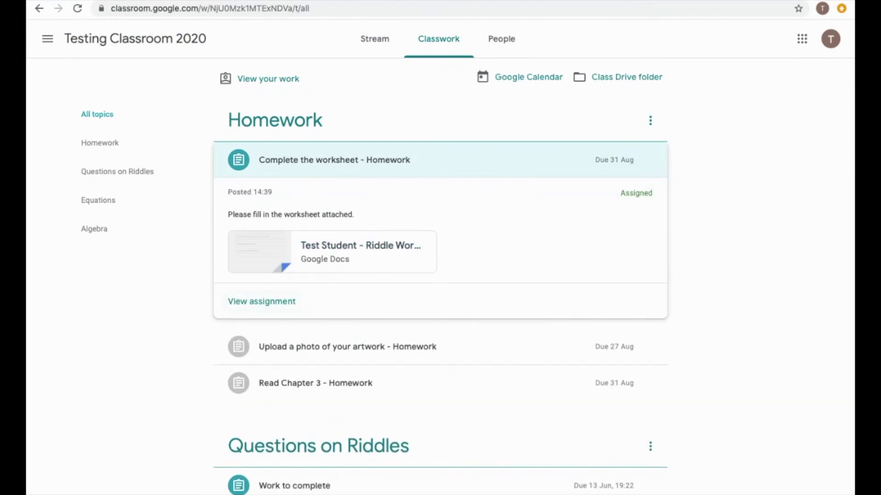
left_click(261, 302)
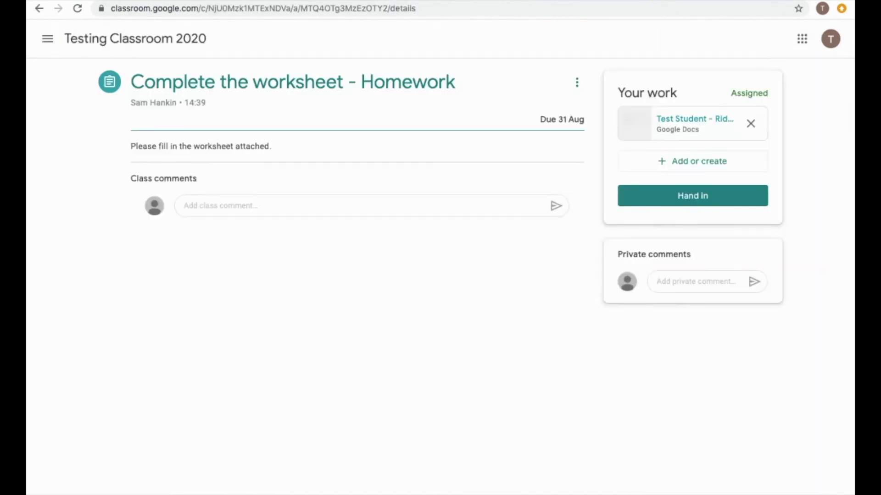
left_click(692, 196)
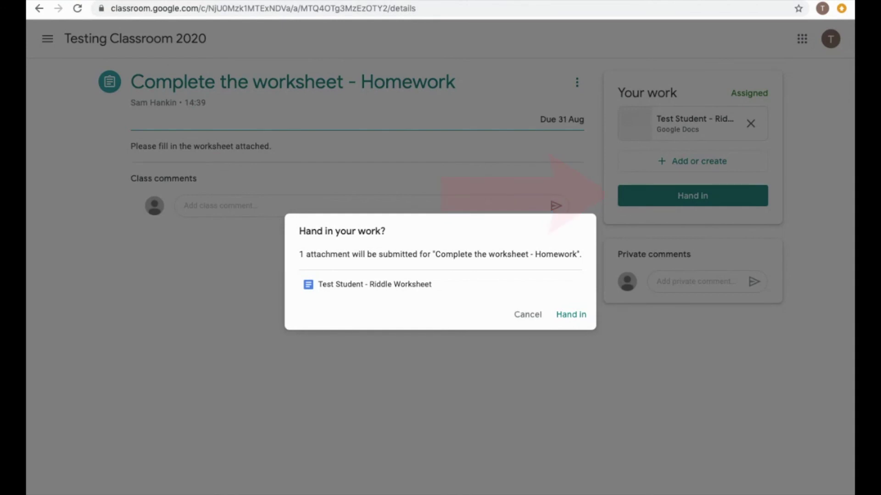
left_click(571, 315)
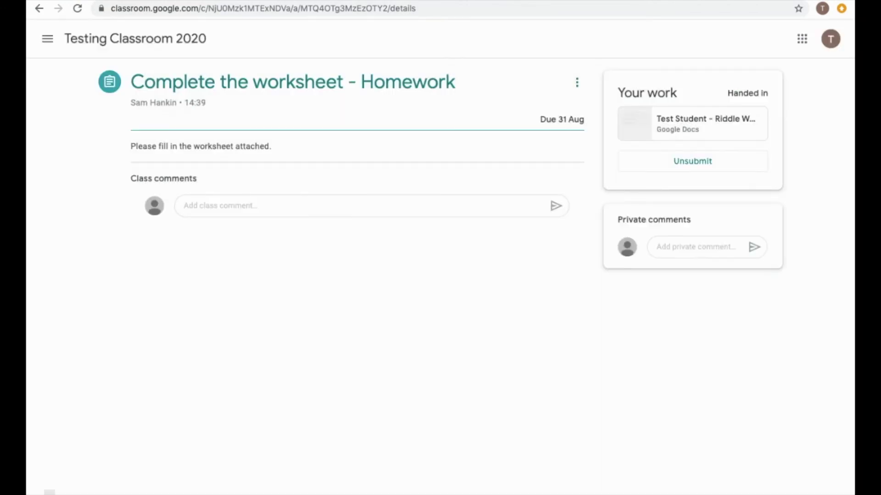
left_click(134, 38)
left_click(439, 39)
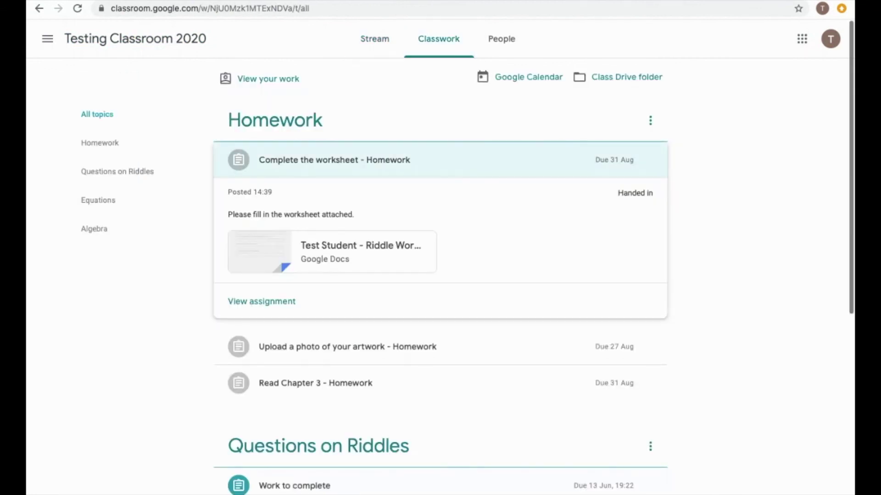
left_click(335, 160)
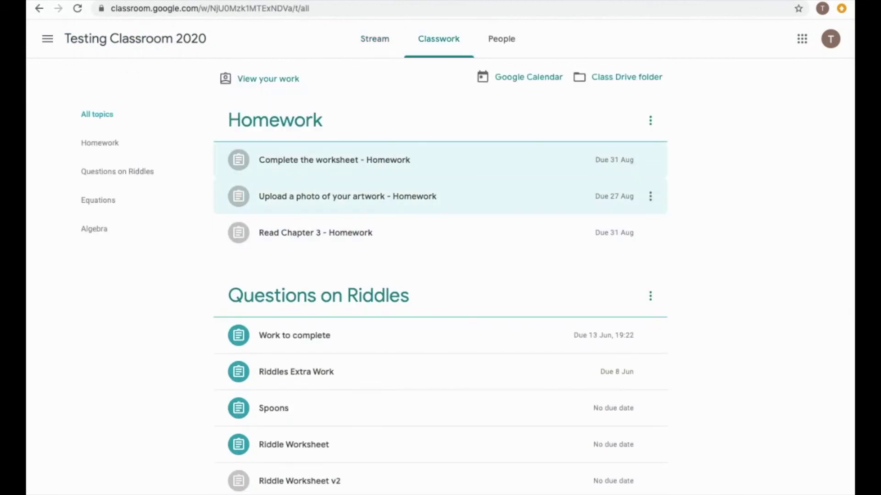